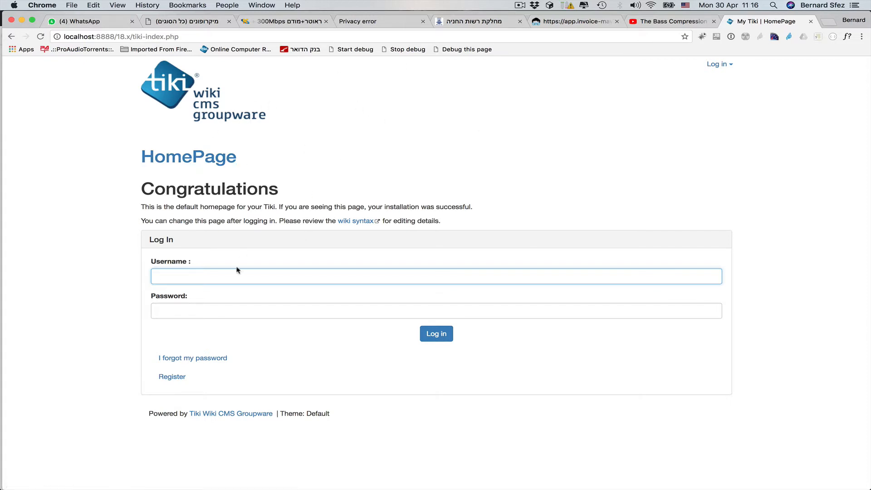
Step: Log in as the admin user and open the Quick Administration shortcuts menu
{"action": "type", "text": "admin"}
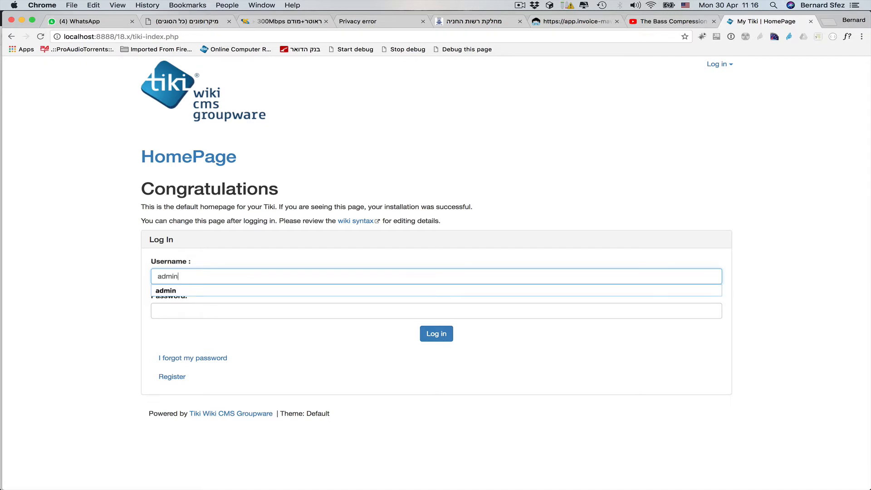
{"action": "key", "text": "Tab"}
{"action": "type", "text": "a"}
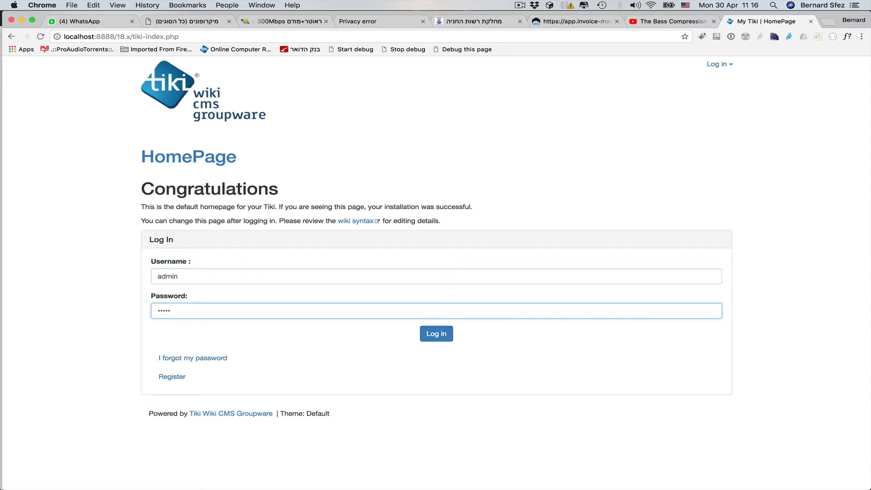
{"action": "type", "text": "dmin"}
{"action": "key", "text": "Return"}
{"action": "left_click", "coordinate": [301, 65]}
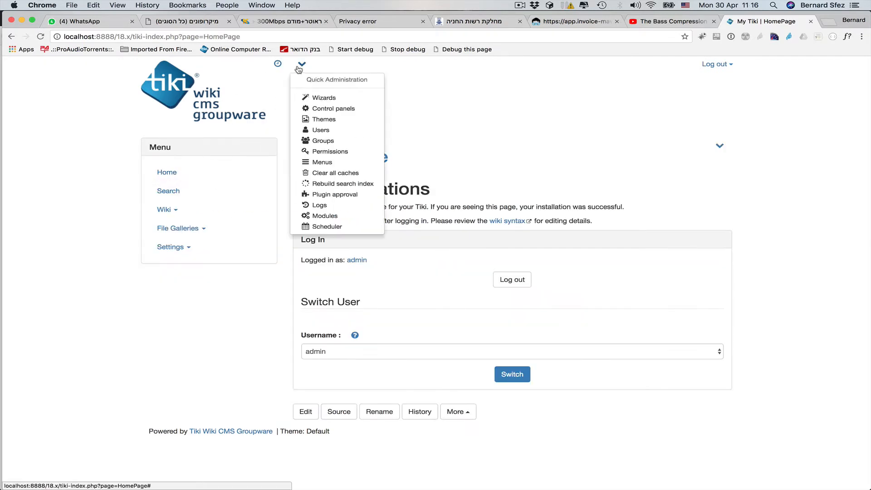
Step: Start a new group named 'badguy' in Admin groups and scroll to the email-pattern field
{"action": "left_click", "coordinate": [320, 142]}
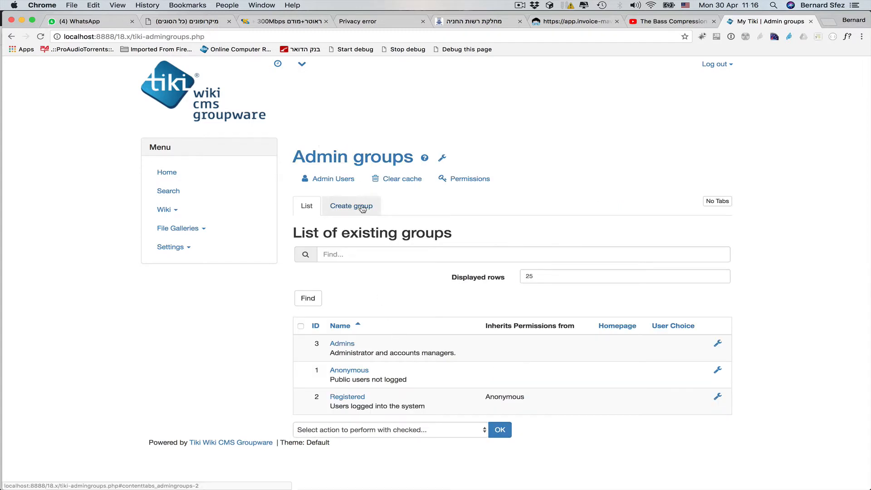
{"action": "left_click", "coordinate": [362, 209]}
{"action": "left_click", "coordinate": [428, 254]}
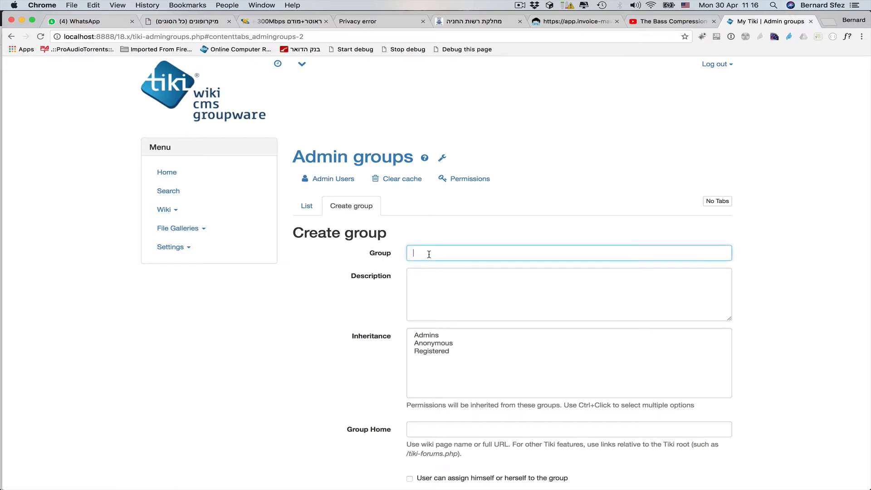
{"action": "type", "text": "badguy"}
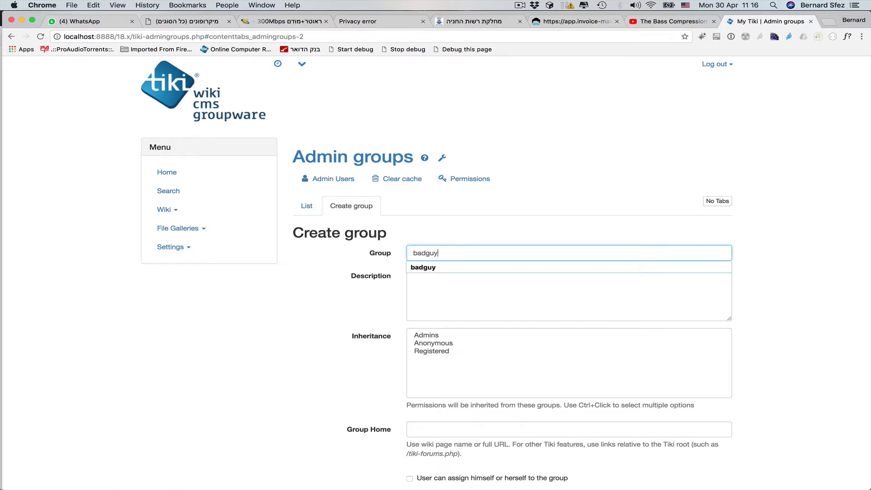
{"action": "left_click", "coordinate": [475, 268]}
{"action": "scroll", "coordinate": [335, 386], "scroll_direction": "down", "scroll_amount": 5}
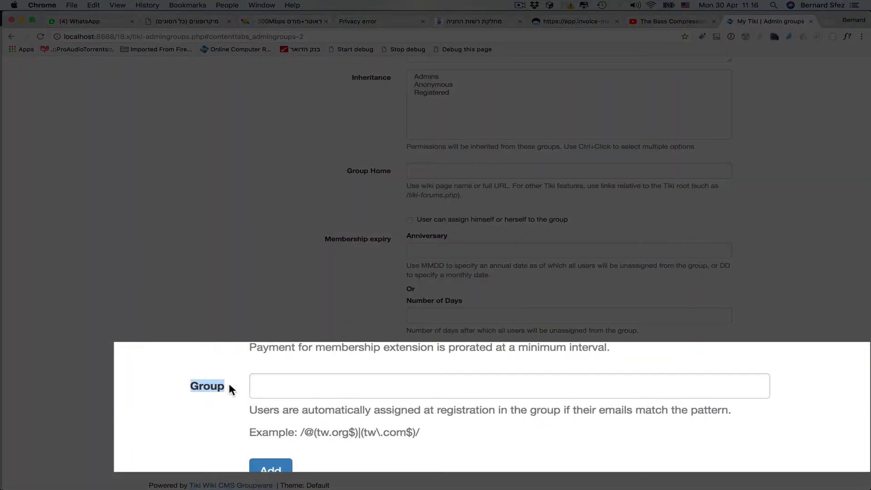
{"action": "left_click", "coordinate": [523, 447]}
Step: Set the group's email pattern to /@(badguy.org$)/ by adapting the example pattern
{"action": "left_click_drag", "start_coordinate": [300, 433], "coordinate": [424, 431]}
{"action": "key", "text": "super+c"}
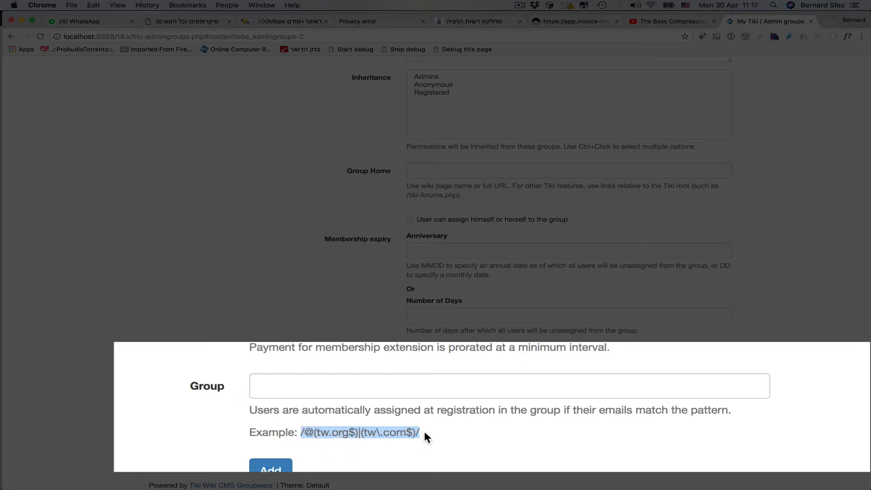
{"action": "left_click", "coordinate": [337, 381]}
{"action": "key", "text": "super+v"}
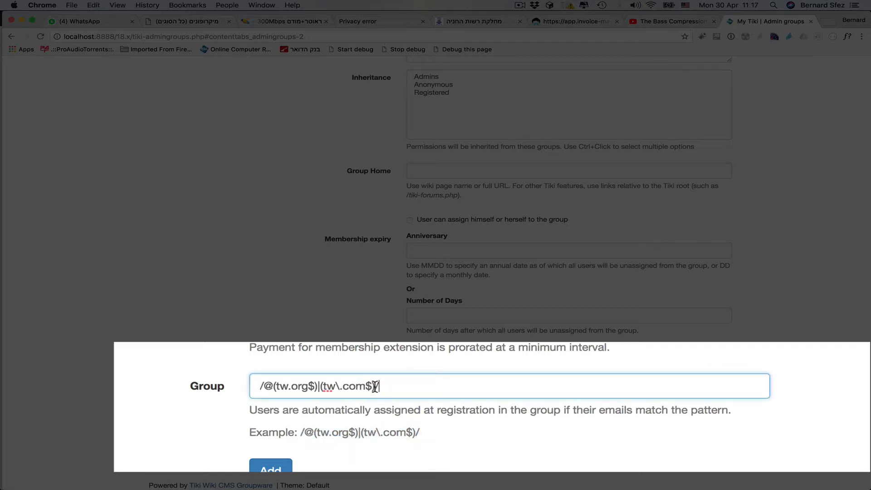
{"action": "left_click_drag", "start_coordinate": [374, 386], "coordinate": [319, 386]}
{"action": "key", "text": "BackSpace"}
{"action": "key", "text": "BackSpace"}
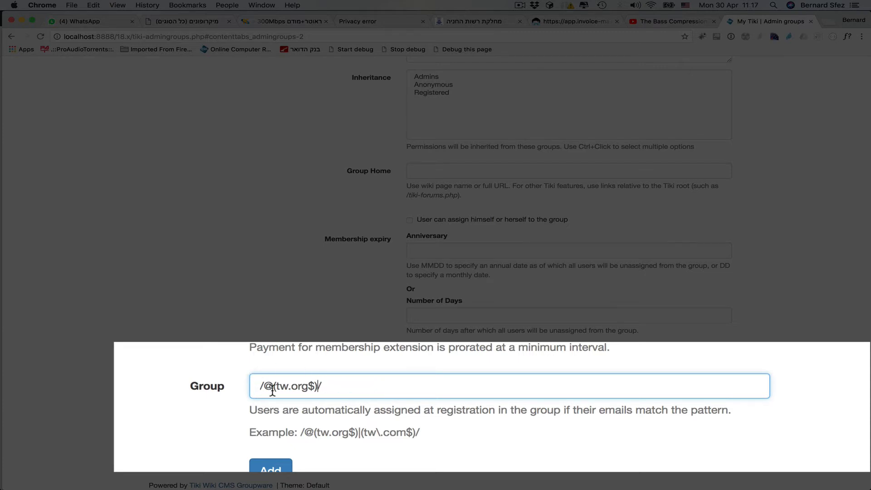
{"action": "double_click", "coordinate": [279, 386]}
{"action": "type", "text": "badguy"}
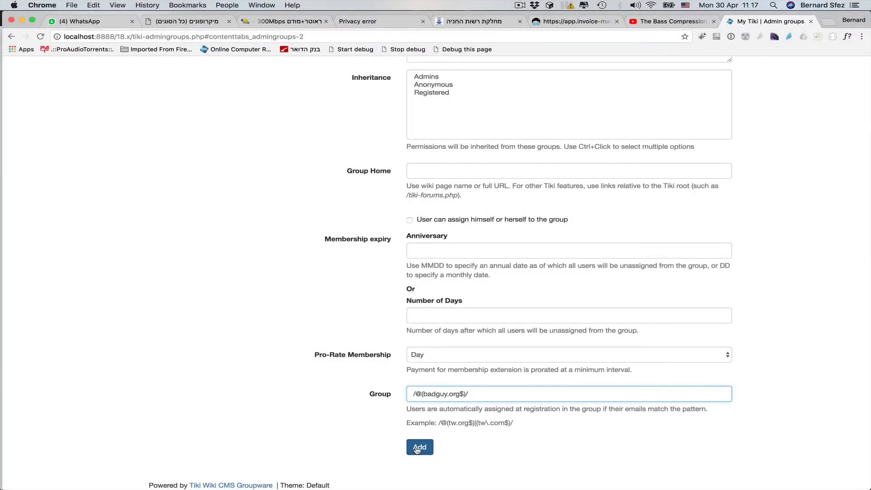
Step: Add and confirm the badguy group, then switch to the other browser
{"action": "left_click", "coordinate": [419, 447]}
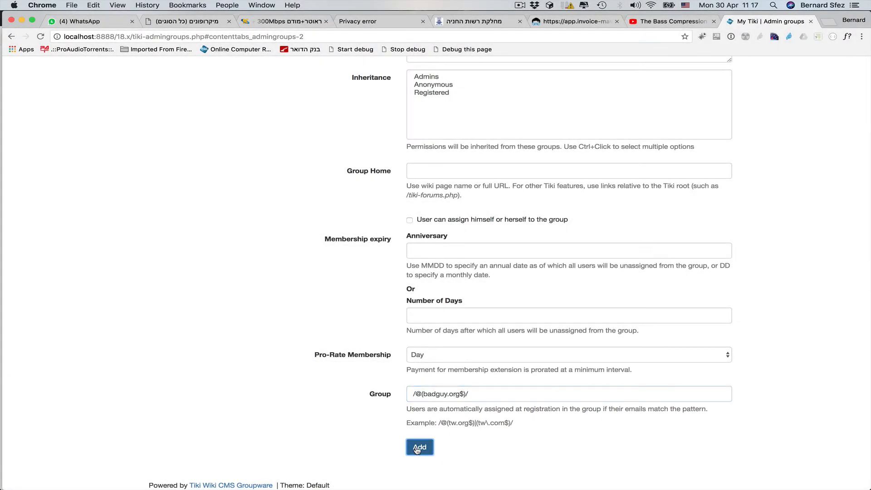
{"action": "left_click", "coordinate": [566, 135]}
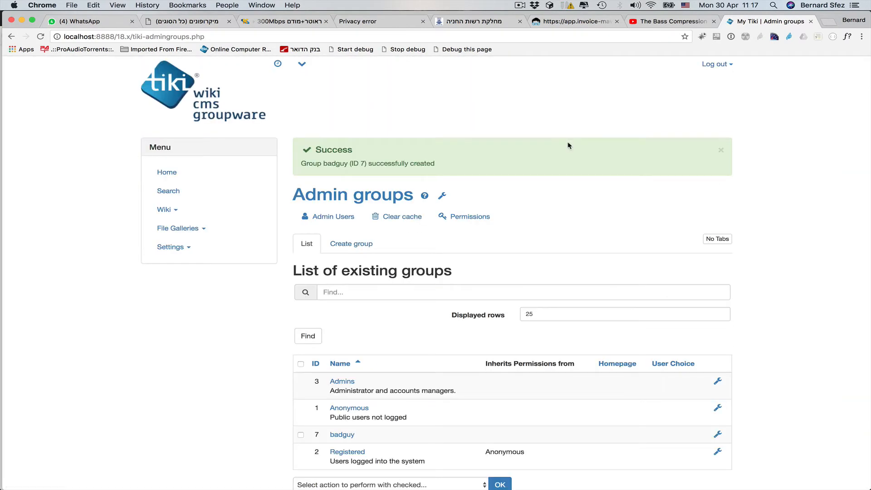
{"action": "key", "text": "super+Tab"}
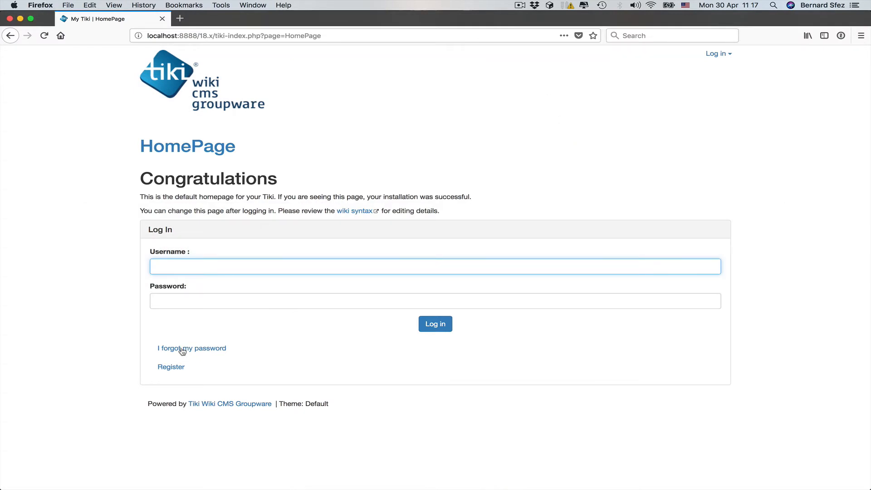
Step: On the registration page, enter a new username and a badguy.org e-mail address
{"action": "left_click", "coordinate": [175, 367]}
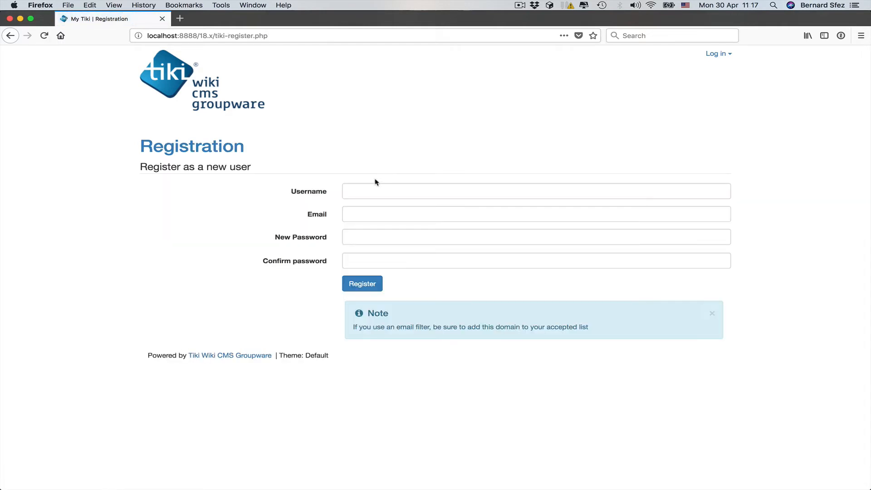
{"action": "left_click", "coordinate": [370, 186]}
{"action": "type", "text": "supe"}
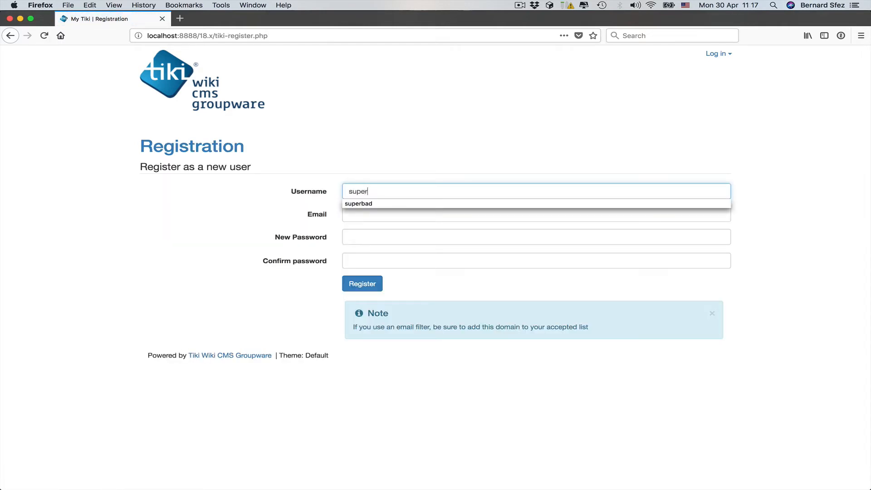
{"action": "type", "text": "r"}
{"action": "left_click", "coordinate": [380, 202]}
{"action": "key", "text": "Tab"}
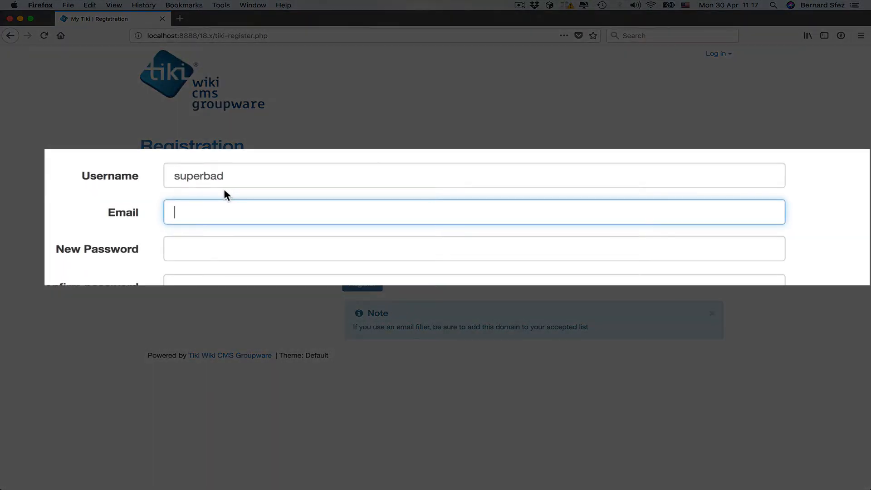
{"action": "type", "text": "sup"}
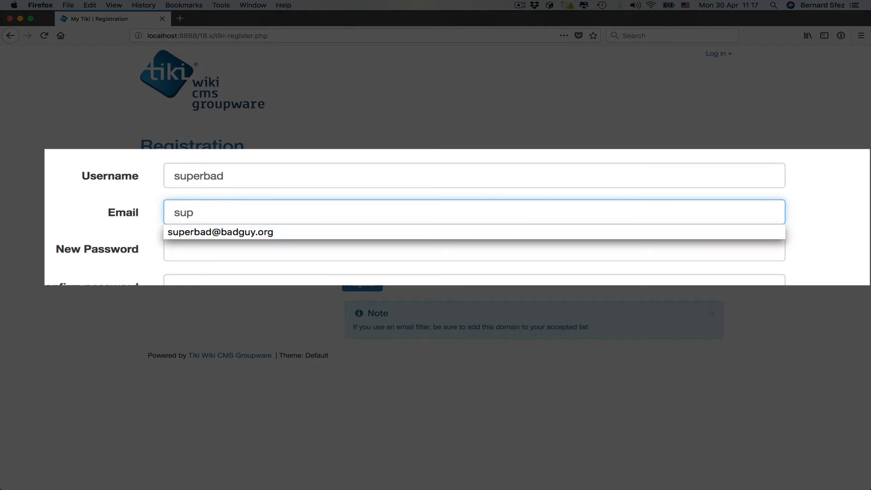
{"action": "key", "text": "Down"}
{"action": "key", "text": "Tab"}
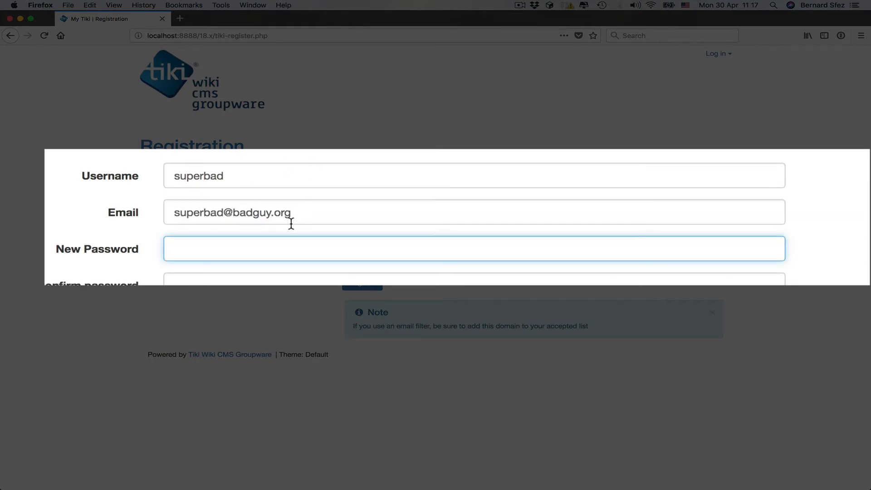
Step: Enter the password twice, submit the registration, and decline saving the login in Firefox
{"action": "type", "text": "•••••"}
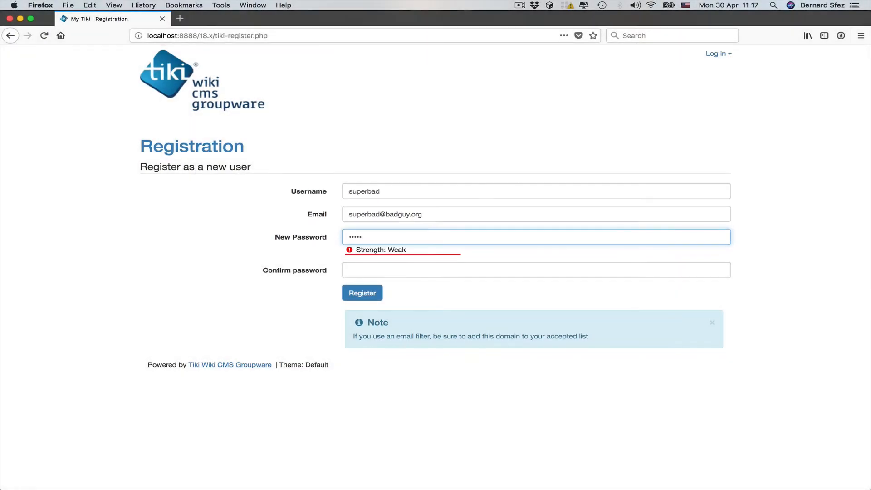
{"action": "key", "text": "Tab"}
{"action": "type", "text": "•••••"}
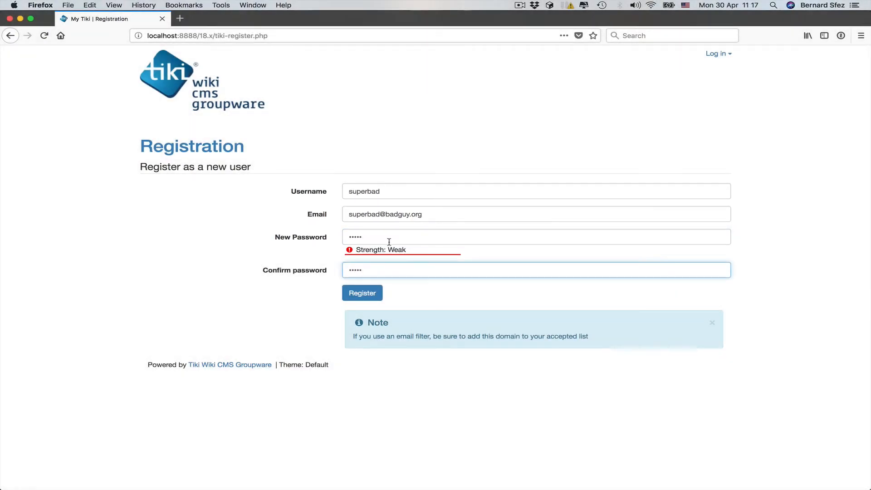
{"action": "left_click", "coordinate": [366, 294]}
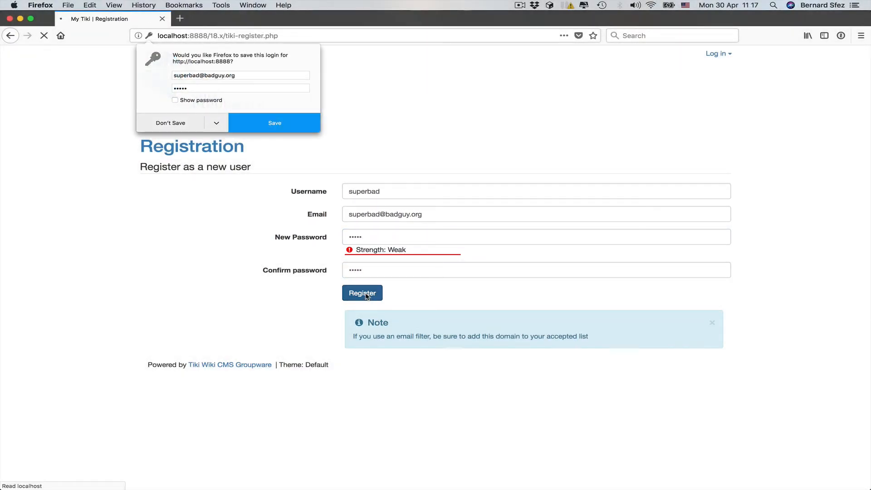
{"action": "left_click", "coordinate": [170, 123]}
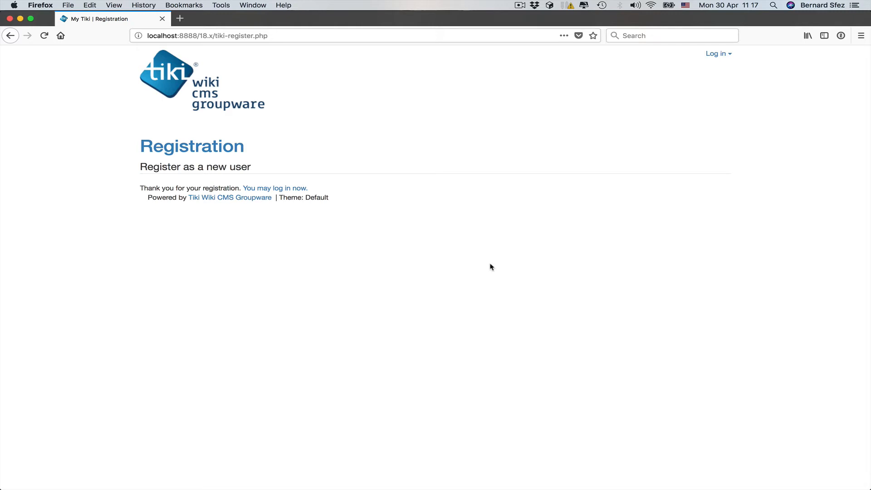
Step: Back in the admin browser, open the badguy group and view its members tab
{"action": "key", "text": "super+Tab"}
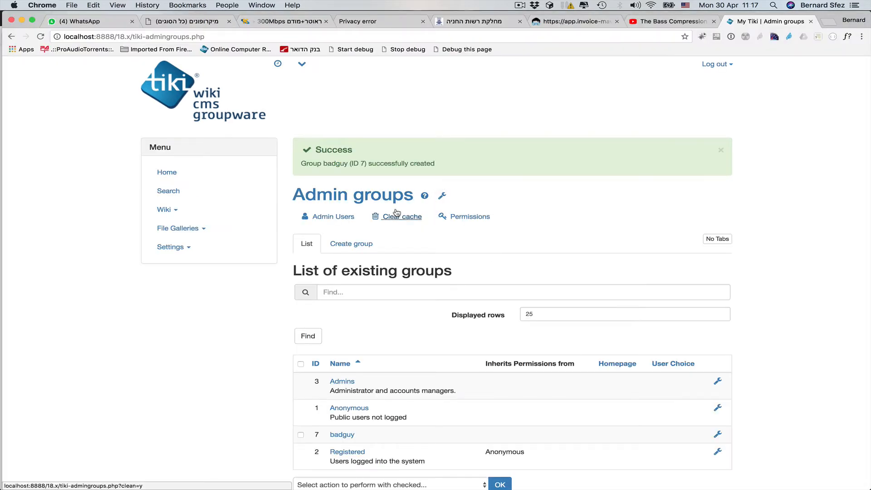
{"action": "key", "text": "super+r"}
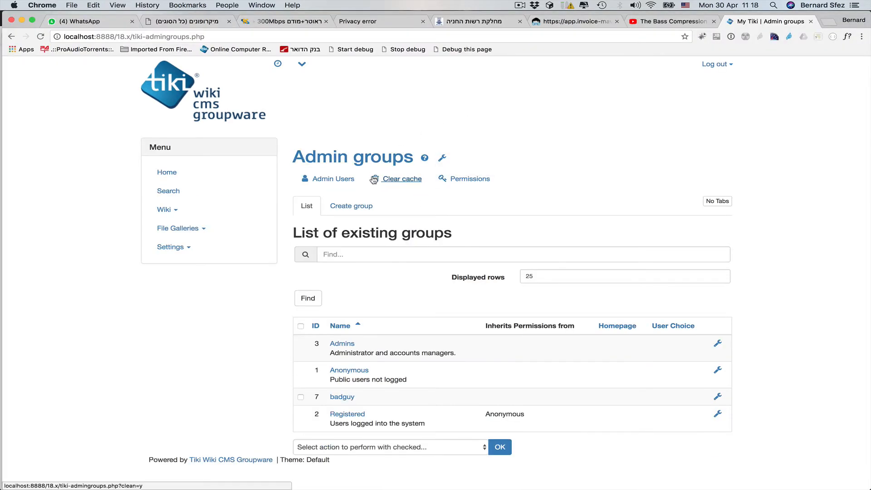
{"action": "left_click", "coordinate": [341, 397]}
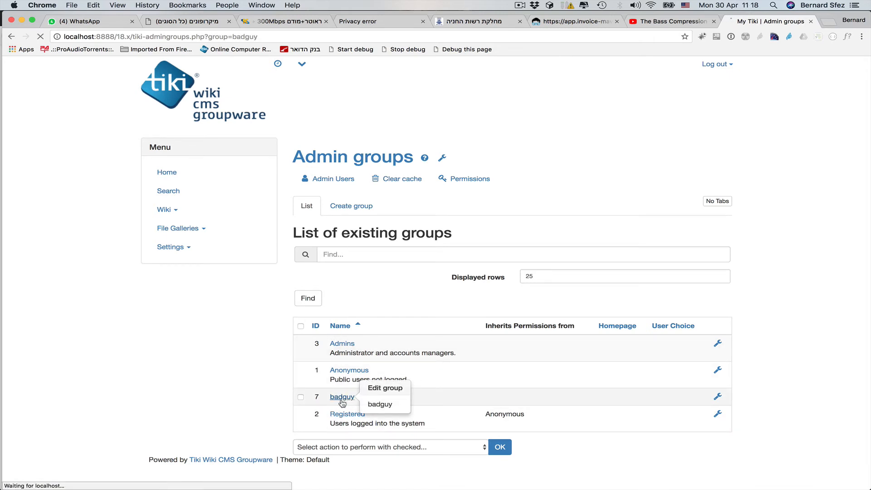
{"action": "left_click", "coordinate": [399, 209]}
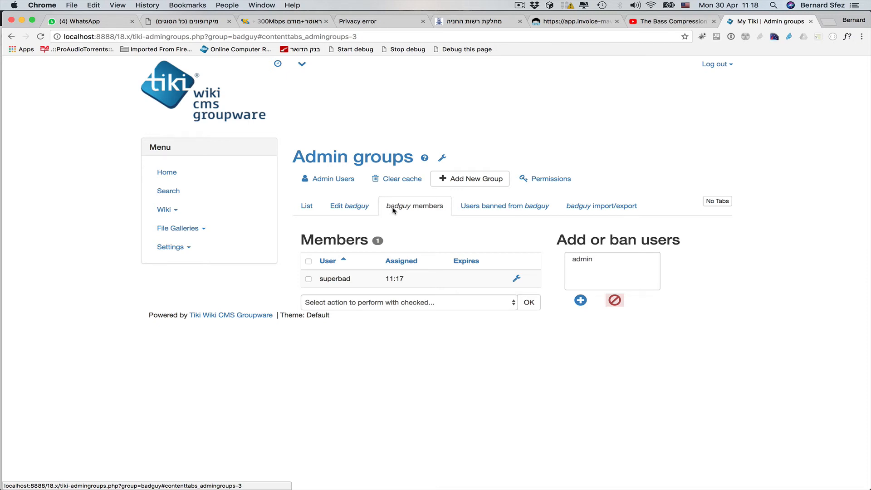
Step: Create a new wiki page named badguypage from the Wiki menu
{"action": "left_click", "coordinate": [181, 212]}
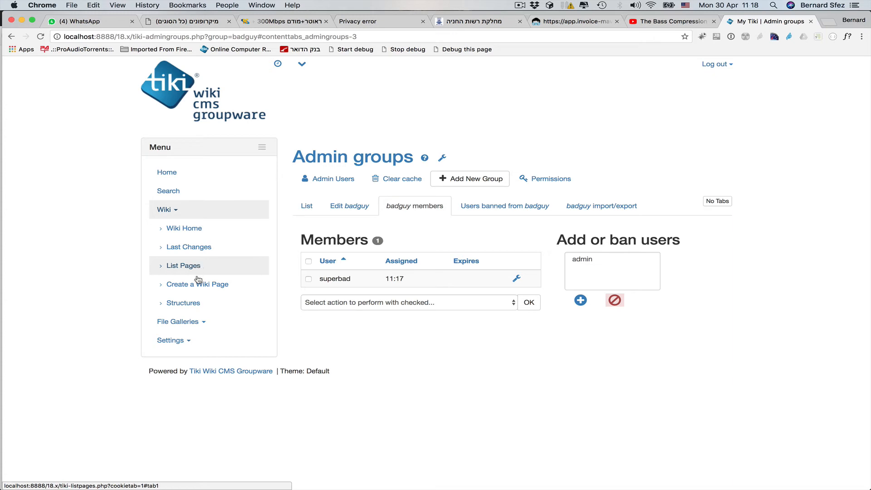
{"action": "left_click", "coordinate": [198, 285]}
{"action": "left_click", "coordinate": [455, 240]}
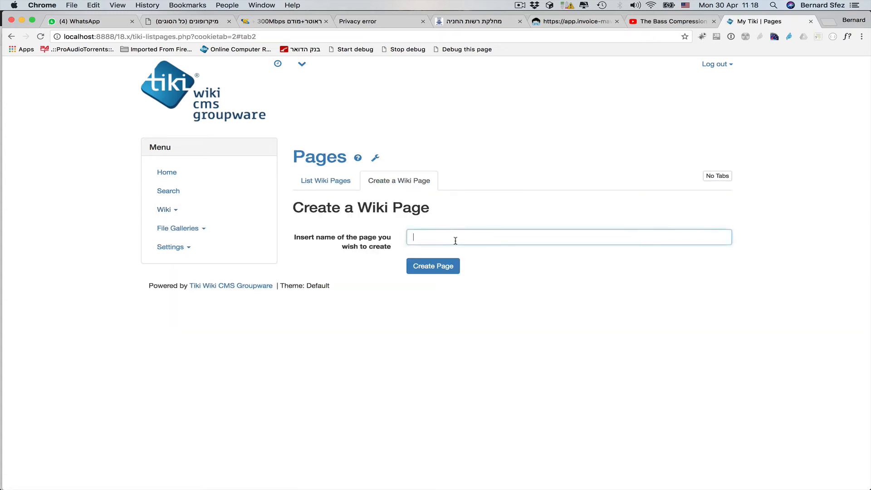
{"action": "type", "text": "bad"}
{"action": "key", "text": "Down"}
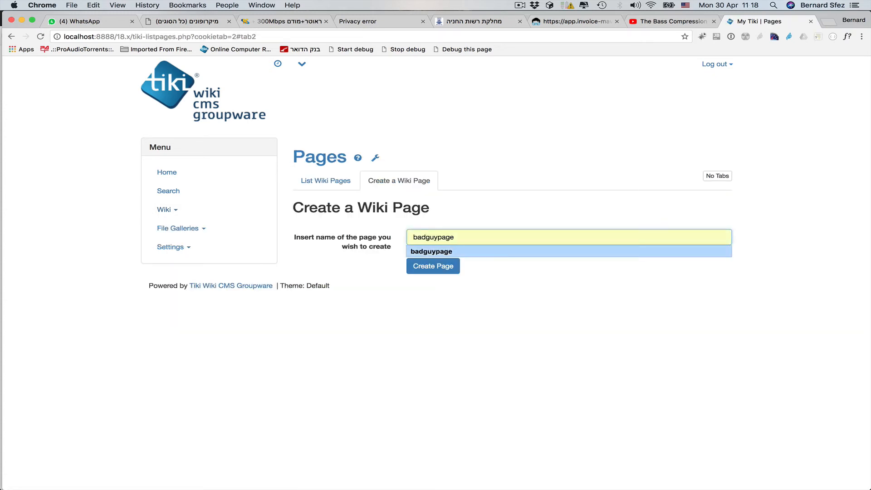
{"action": "key", "text": "Return"}
{"action": "left_click", "coordinate": [443, 266]}
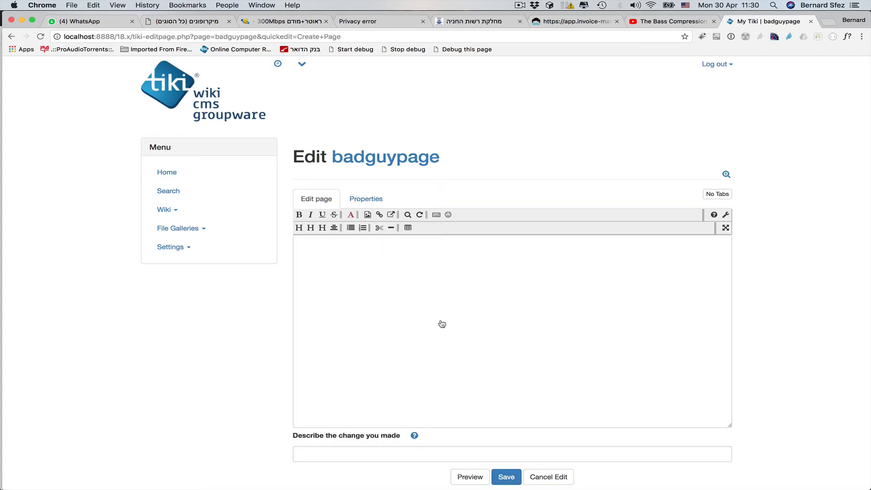
Step: Write the heading '! You are not welcomed here !' on badguypage and save it
{"action": "left_click", "coordinate": [337, 248]}
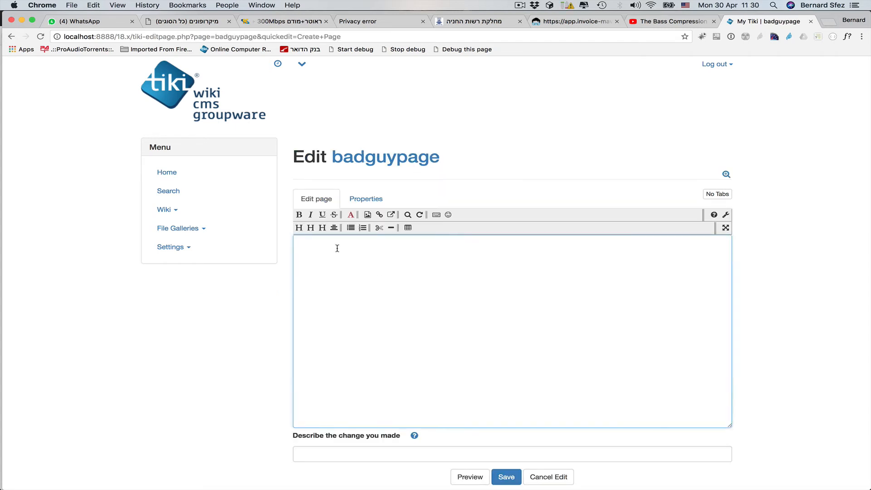
{"action": "type", "text": "! You are not welcomed here !"}
{"action": "scroll", "coordinate": [461, 340], "scroll_direction": "down", "scroll_amount": 1}
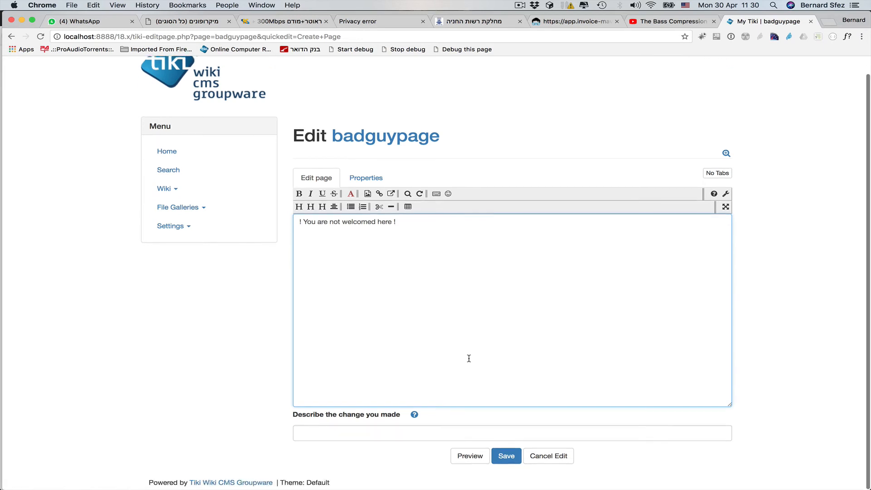
{"action": "left_click", "coordinate": [511, 459]}
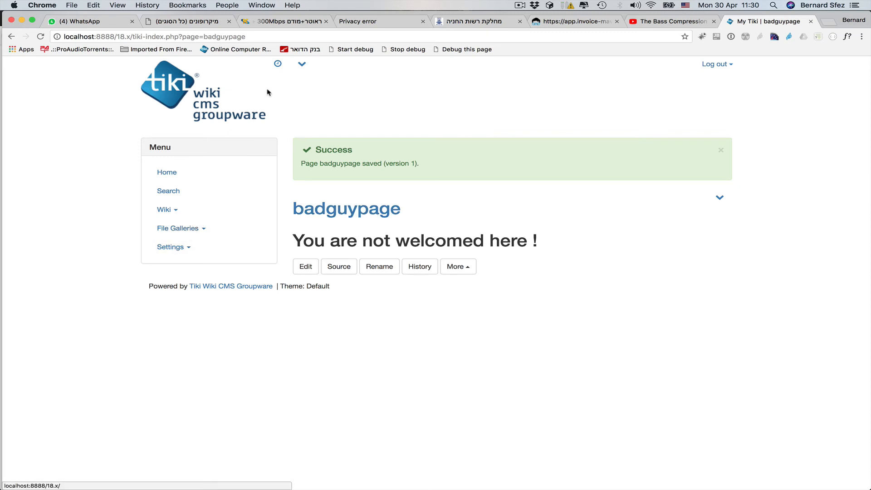
Step: Set the badguy group's Group Home to badguypage and save the modification
{"action": "left_click", "coordinate": [302, 64]}
{"action": "left_click", "coordinate": [325, 142]}
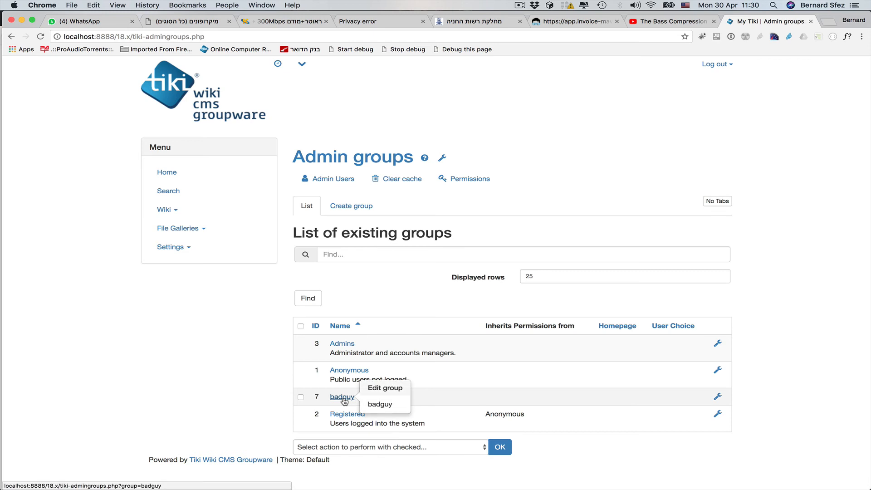
{"action": "left_click", "coordinate": [343, 397]}
{"action": "scroll", "coordinate": [370, 240], "scroll_direction": "down", "scroll_amount": 5}
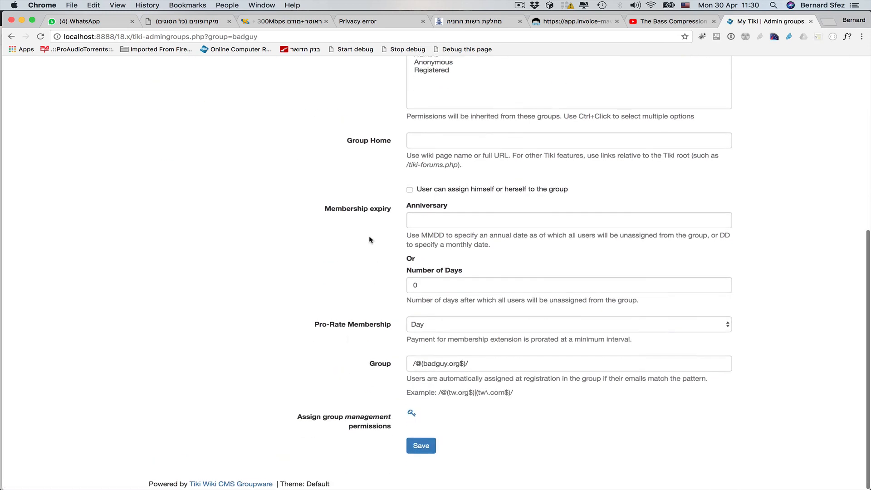
{"action": "left_click", "coordinate": [423, 144]}
{"action": "type", "text": "bad"}
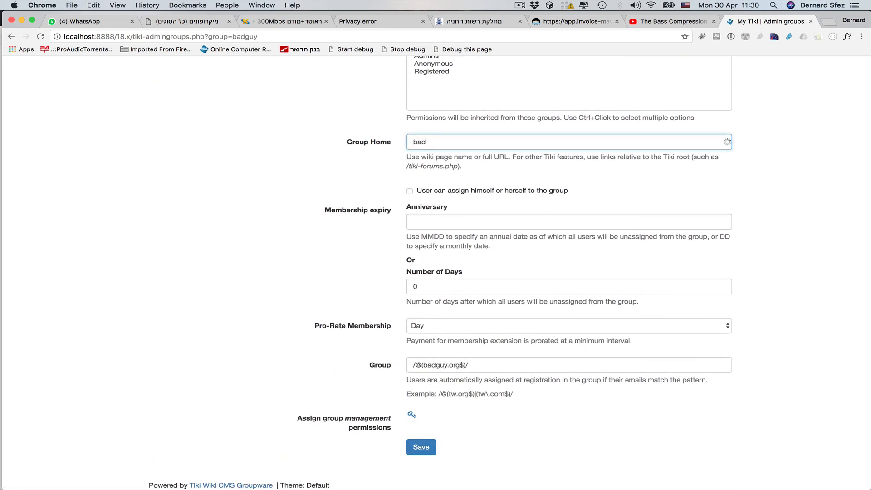
{"action": "left_click", "coordinate": [433, 156]}
{"action": "left_click", "coordinate": [421, 449]}
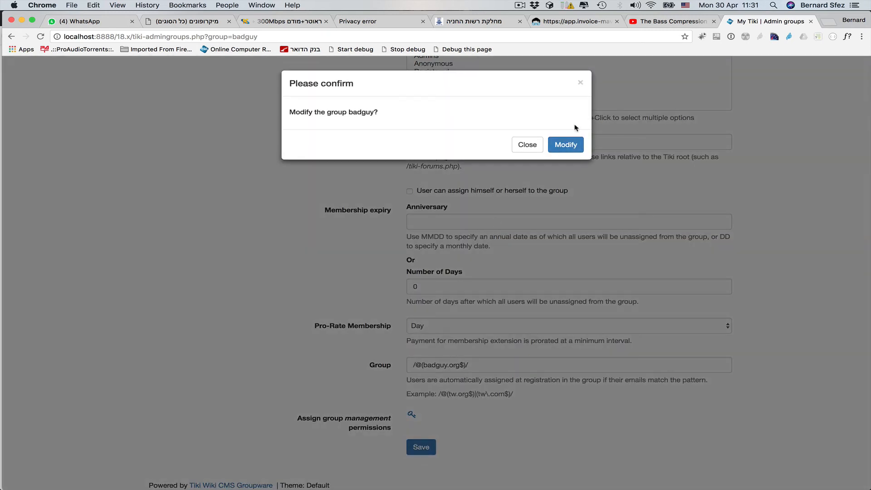
{"action": "left_click", "coordinate": [569, 144]}
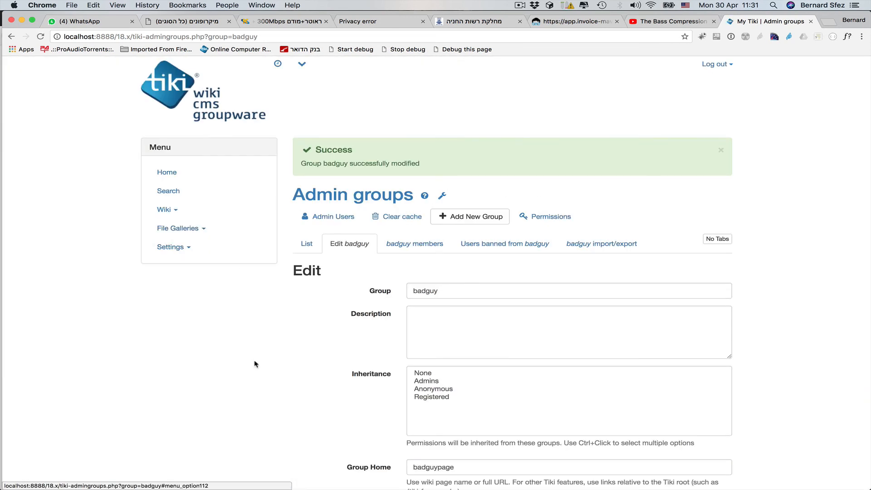
Step: Check the badguypage Group Home value, view the group's members, and switch browsers
{"action": "scroll", "coordinate": [281, 403], "scroll_direction": "down", "scroll_amount": 3}
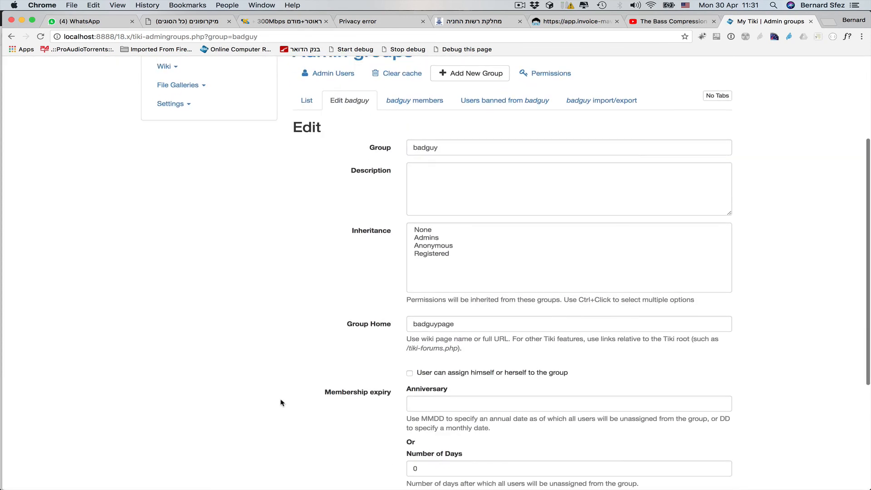
{"action": "double_click", "coordinate": [455, 325]}
{"action": "scroll", "coordinate": [281, 245], "scroll_direction": "up", "scroll_amount": 3}
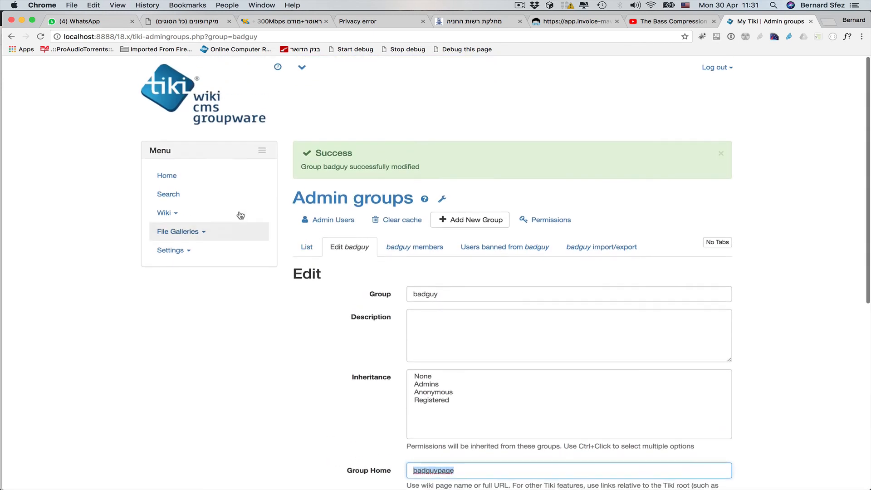
{"action": "left_click", "coordinate": [408, 244]}
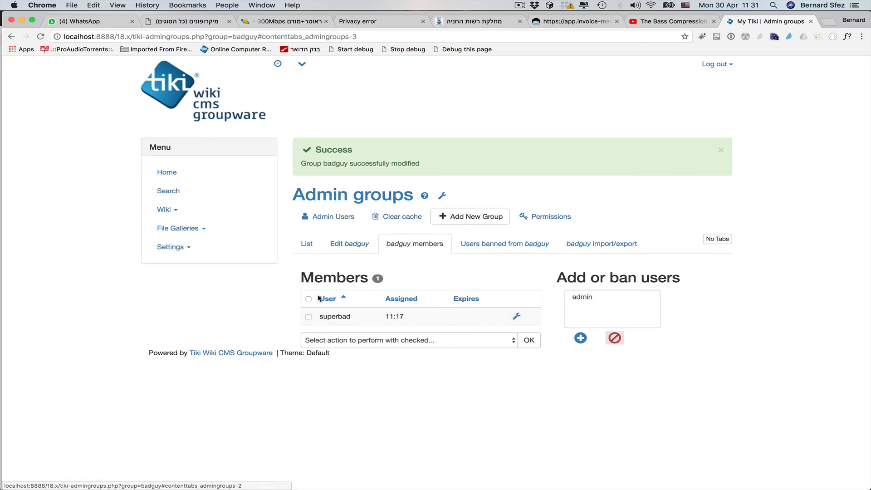
{"action": "key", "text": "super+Tab"}
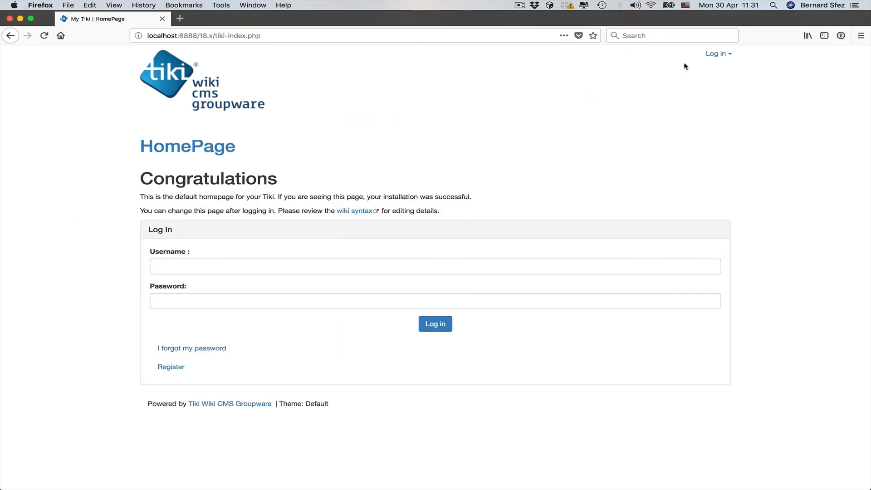
Step: Log in as the badguy group member in Firefox and decline saving the login
{"action": "left_click", "coordinate": [216, 266]}
{"action": "type", "text": "supe"}
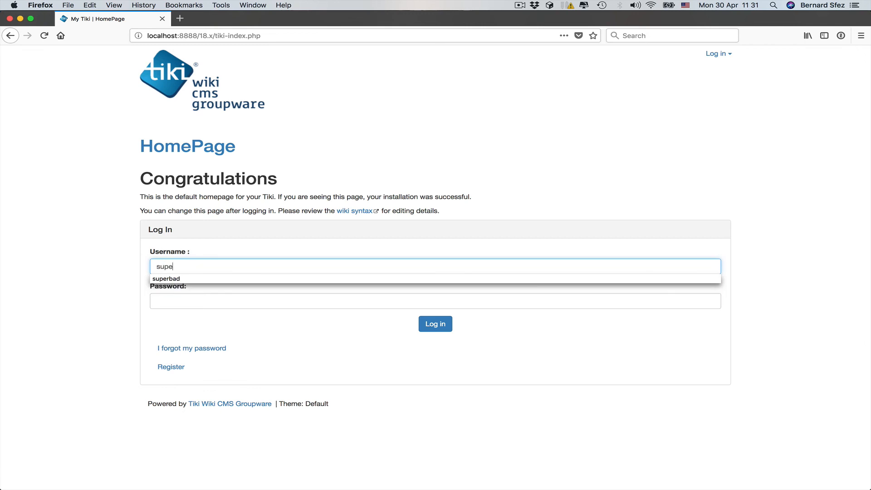
{"action": "type", "text": "rbad"}
{"action": "key", "text": "Tab"}
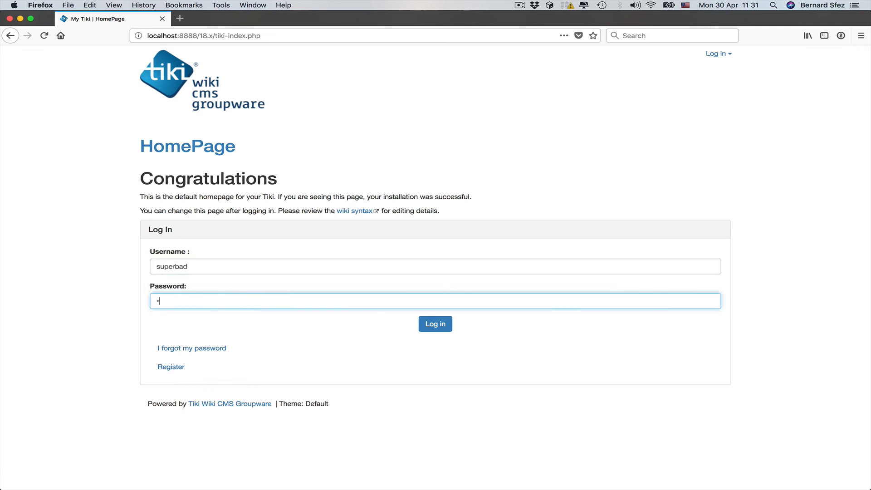
{"action": "left_click", "coordinate": [431, 325]}
{"action": "left_click", "coordinate": [179, 125]}
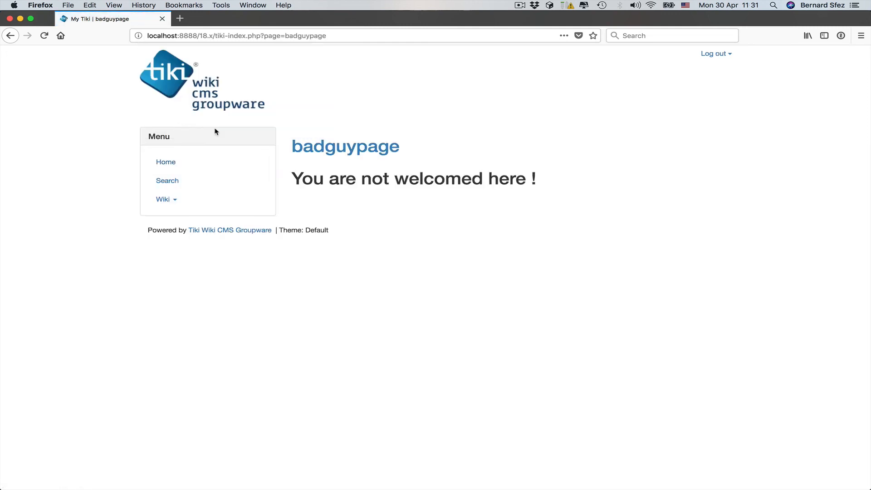